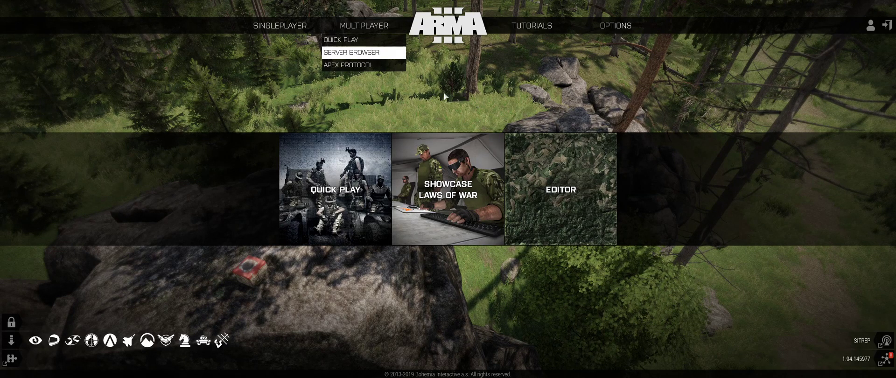
- Open the scenario editor with the Stratis map
mouse_move(280, 25)
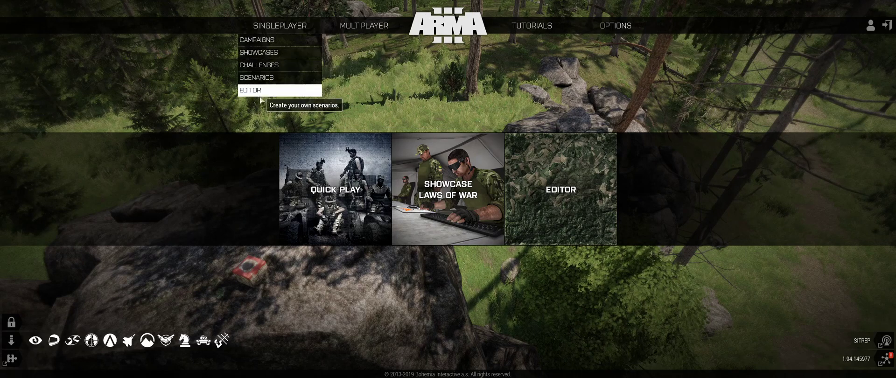
click(264, 92)
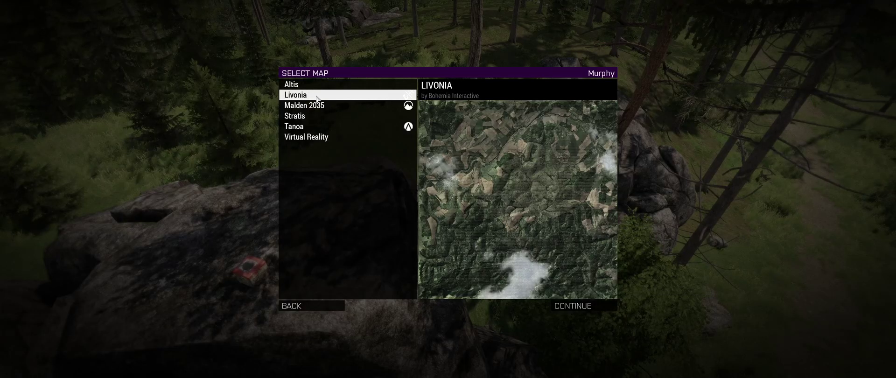
click(316, 118)
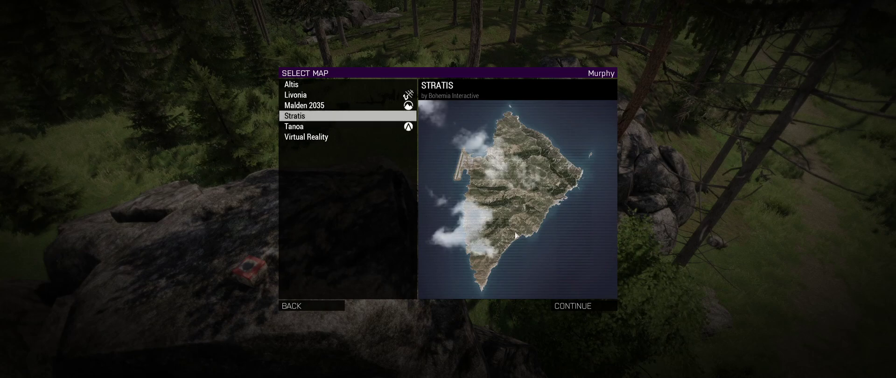
click(585, 310)
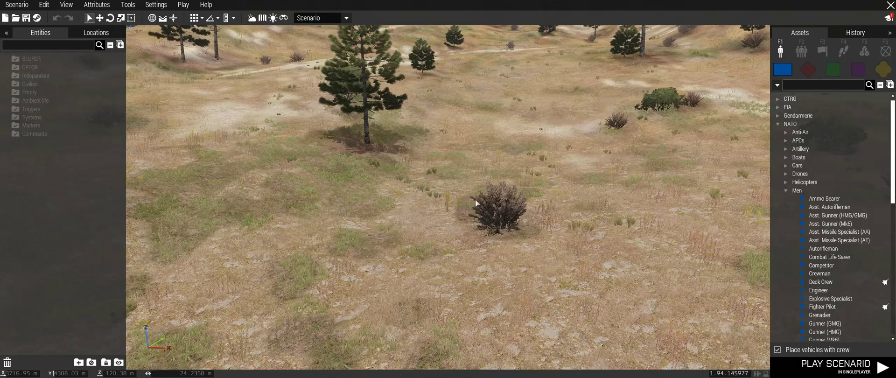
- Fly the camera over the Stratis terrain to look around the hills, forest and roads
right_drag(495, 167, 308, 189)
key(s)
key(w)
key(a)
key(s)
key(w)
key(s)
key(d)
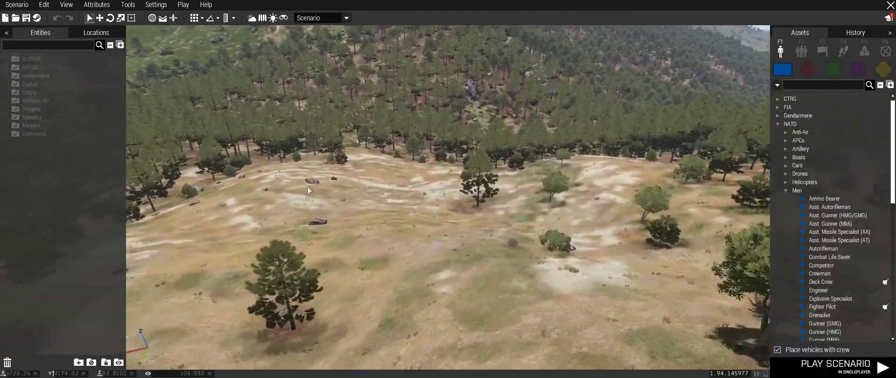
key(w)
key(a)
key(d)
right_drag(308, 188, 452, 178)
key(w)
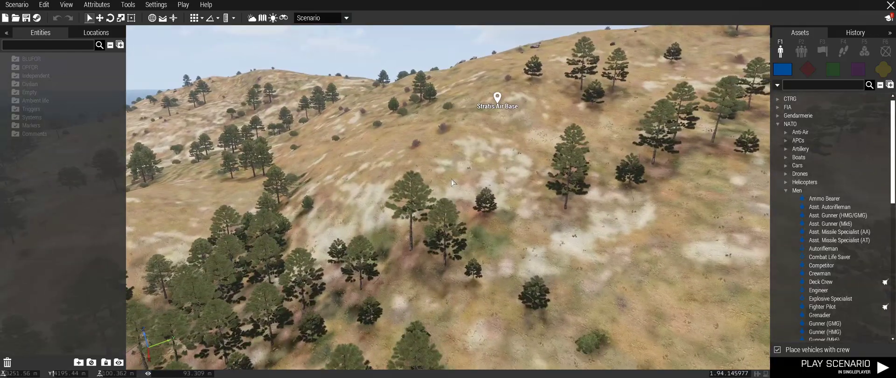
key(w)
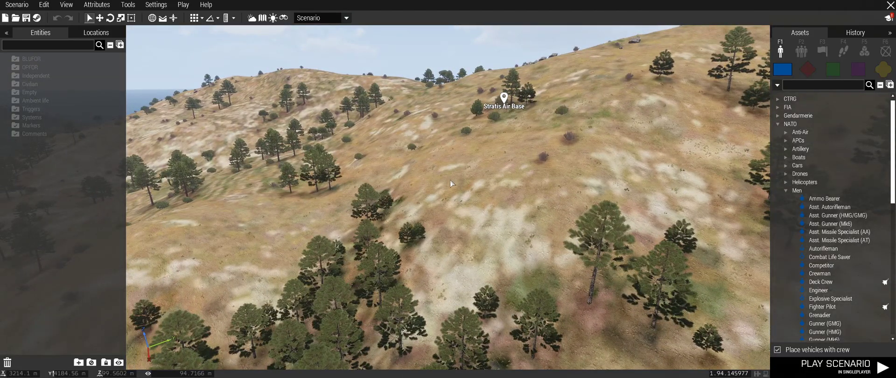
key(w)
key(z)
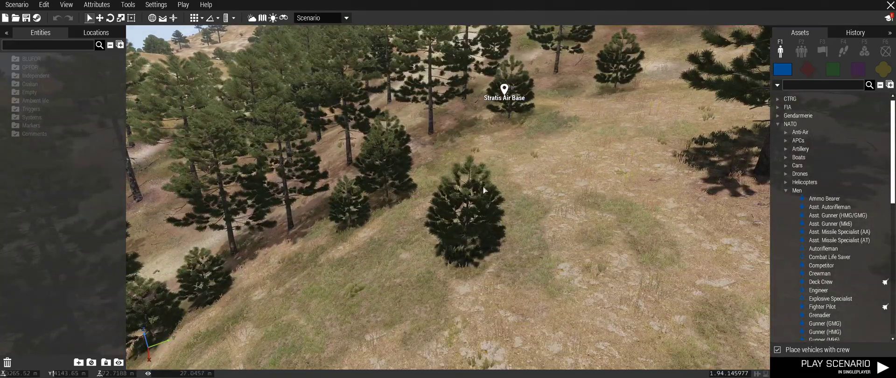
drag(362, 206, 284, 162)
right_drag(435, 181, 303, 241)
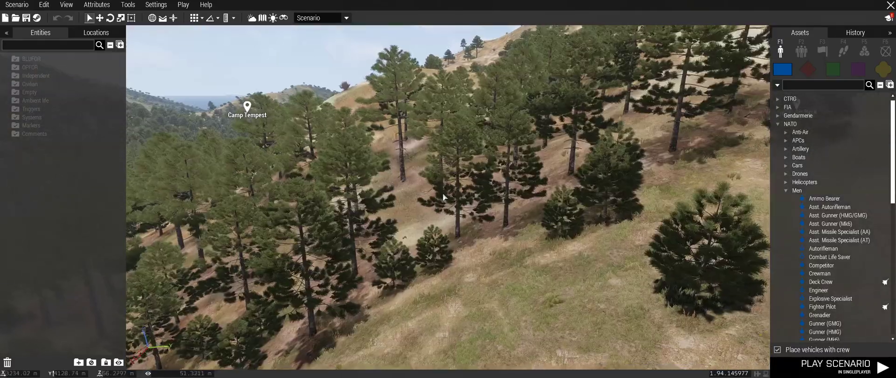
right_drag(491, 150, 425, 181)
key(w)
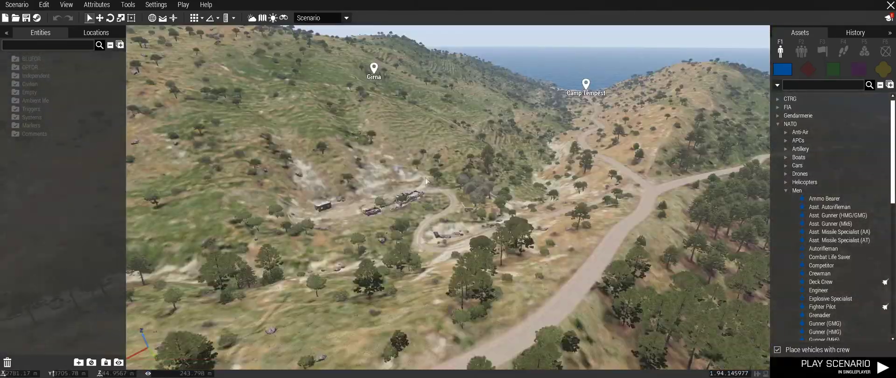
- Find Stratis Air Base on the overview map and bring the 3D camera to its paved taxiway
key(m)
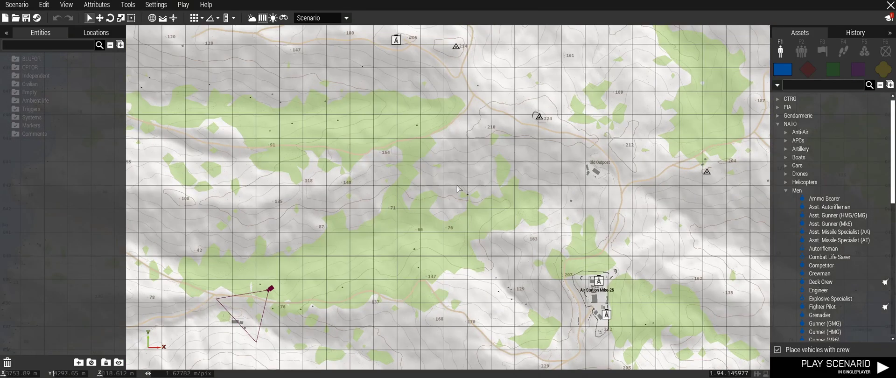
scroll(450, 191, down, 5)
scroll(450, 191, up, 2)
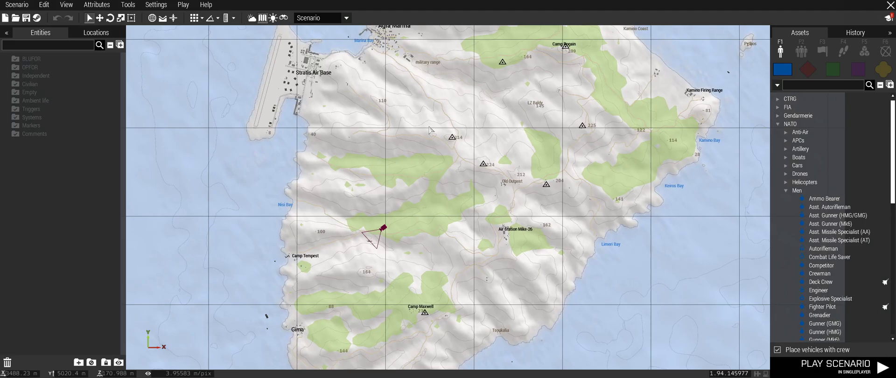
right_drag(418, 93, 467, 109)
key(d)
key(s)
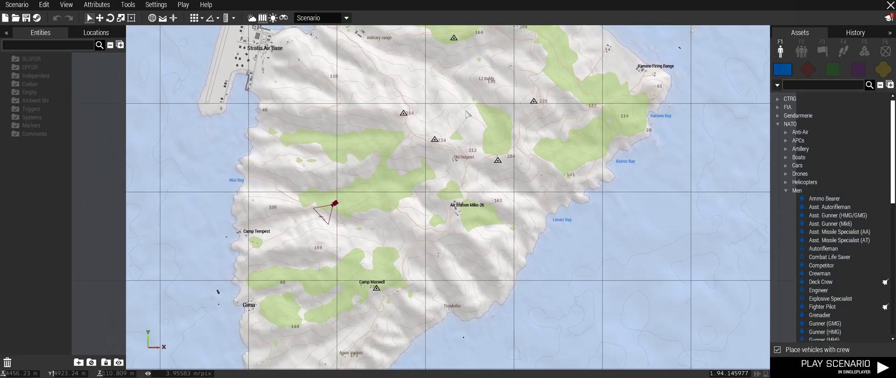
key(a)
key(w)
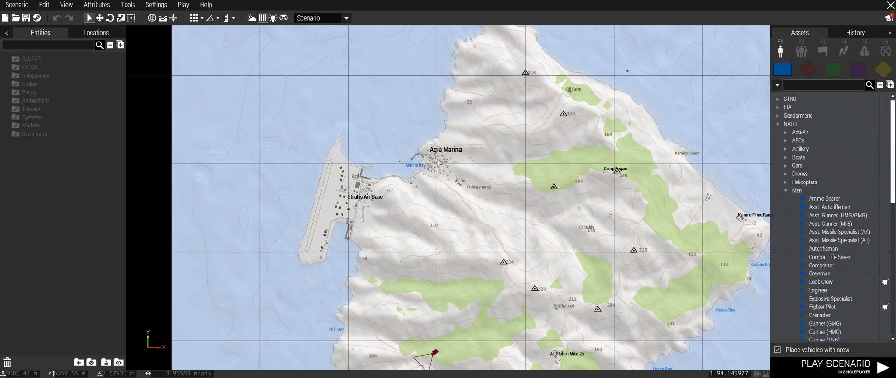
click(349, 205)
key(m)
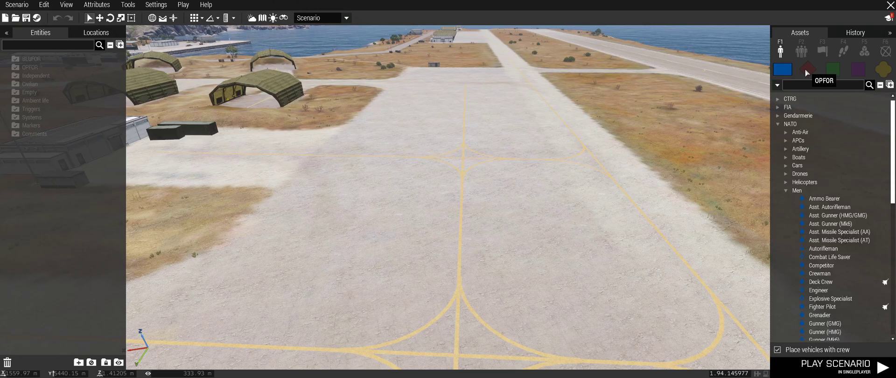
- Look through the OPFOR assets, including the Spetsnaz and CSAT (Pacific) factions and the latter's Anti-Air category
click(785, 190)
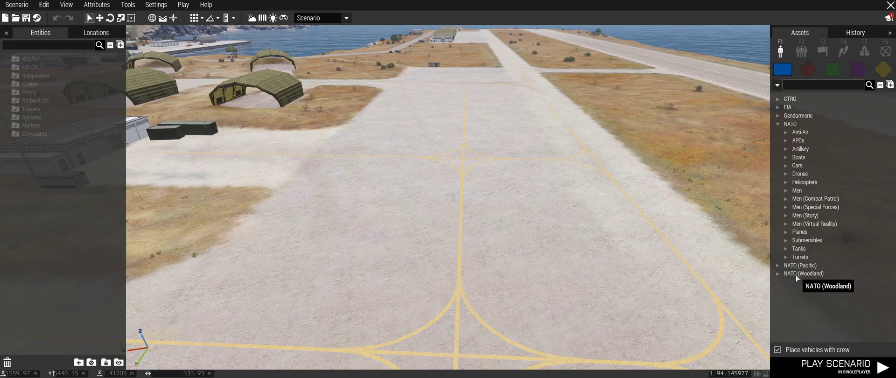
click(808, 69)
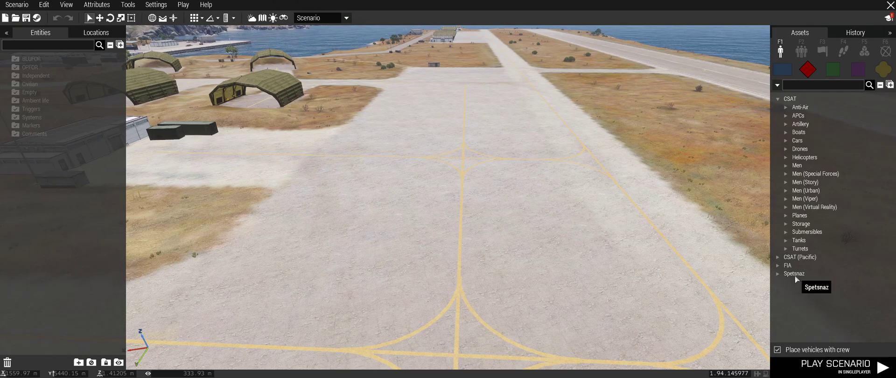
click(777, 273)
click(778, 257)
click(786, 266)
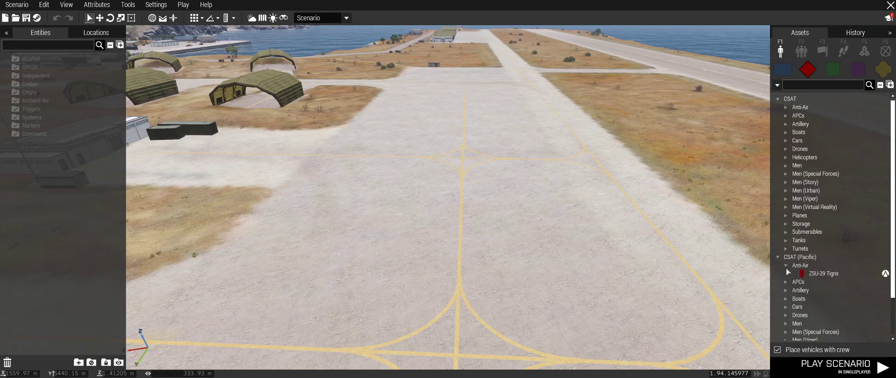
click(777, 257)
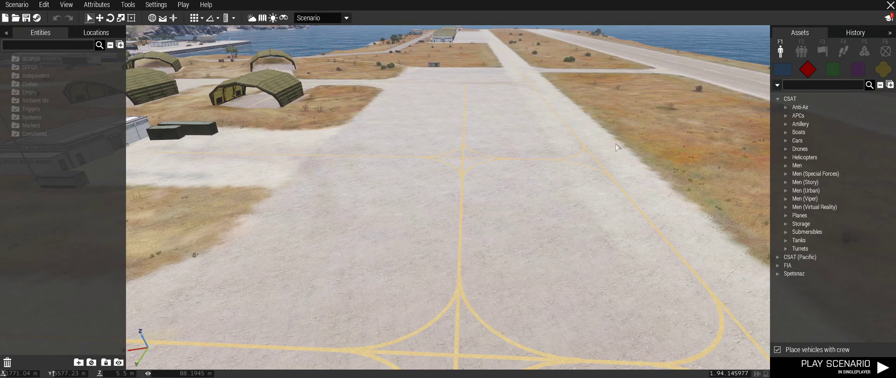
- Place a BLUFOR NATO Team Leader from the Men category on the air base taxiway's yellow centre line
click(782, 69)
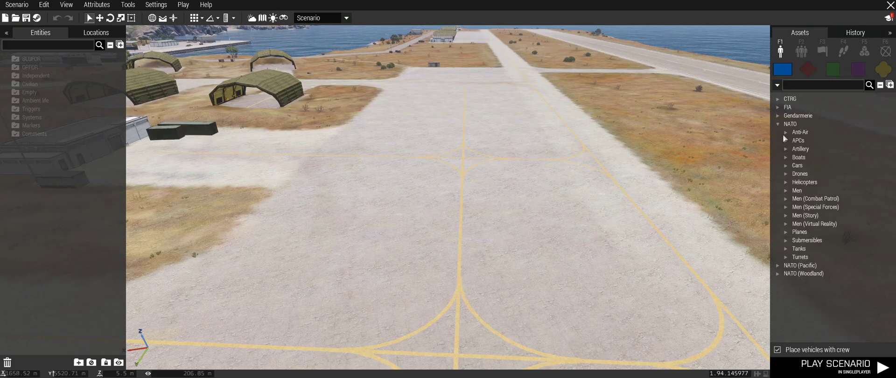
click(786, 191)
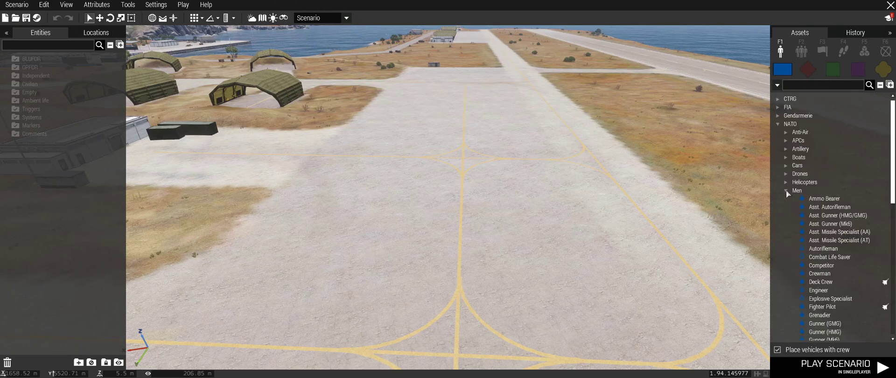
scroll(829, 226, down, 9)
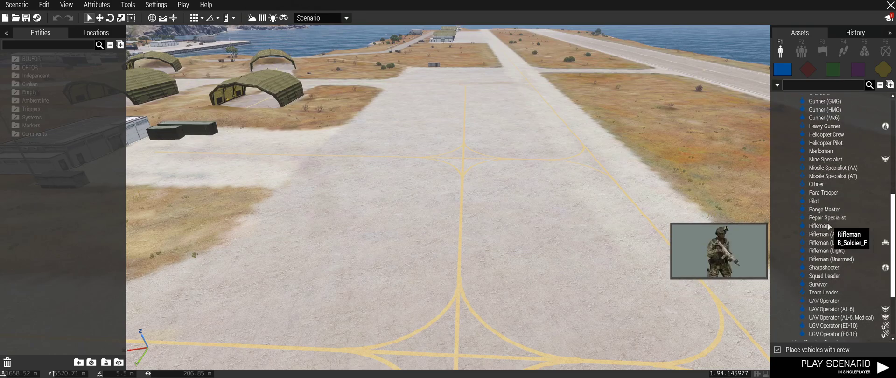
click(832, 294)
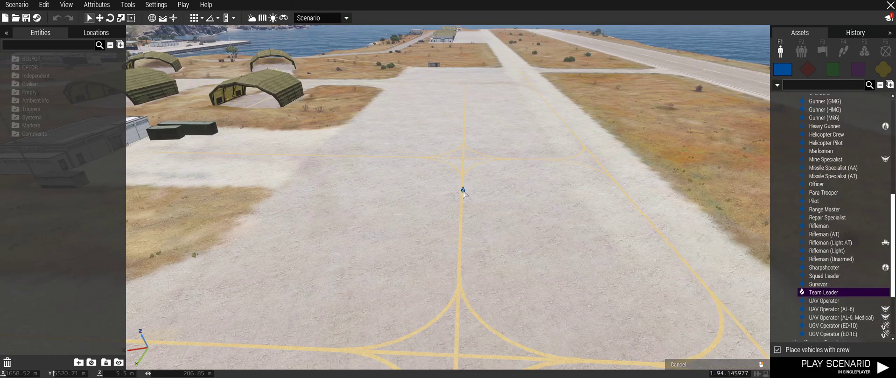
click(464, 191)
scroll(520, 236, up, 5)
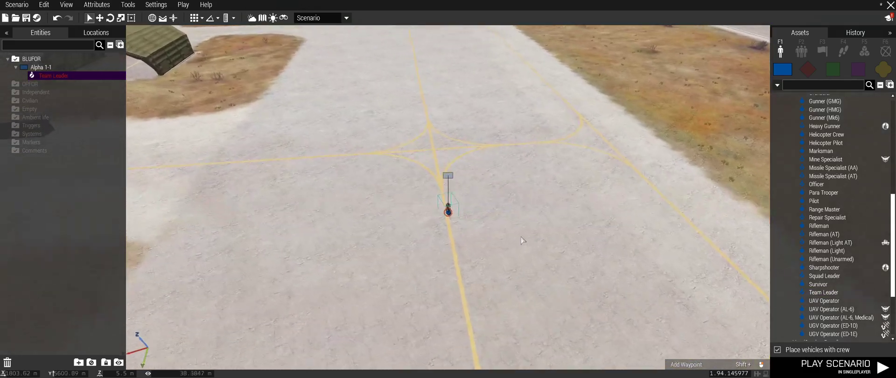
- Move the Team Leader off the yellow centre line to the open pavement just beyond the taxiway crossing
right_drag(558, 237, 522, 244)
scroll(561, 222, up, 3)
key(d)
key(s)
key(q)
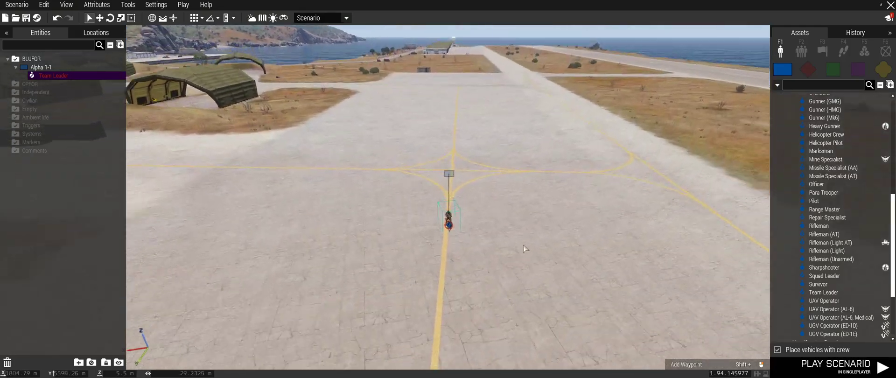
drag(451, 218, 424, 188)
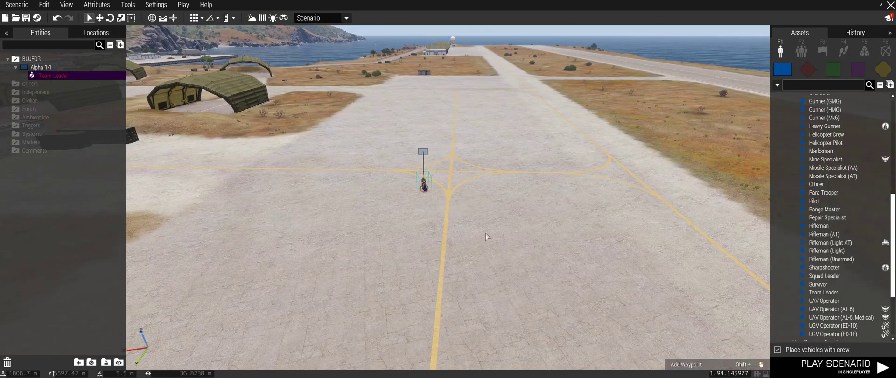
key(w)
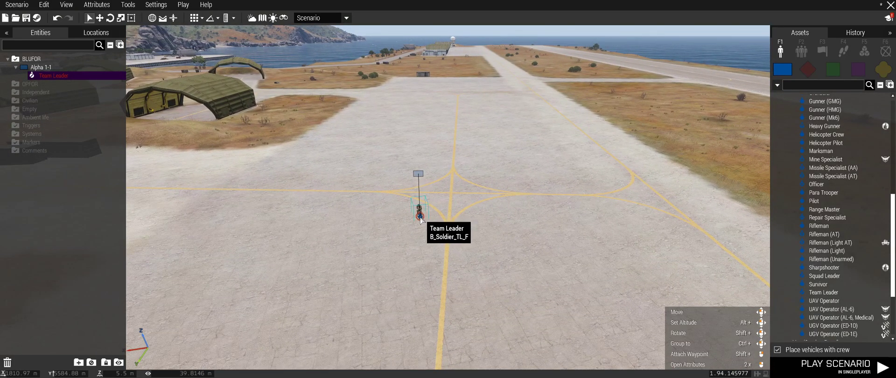
drag(420, 219, 404, 183)
key(w)
right_drag(426, 196, 522, 282)
key(a)
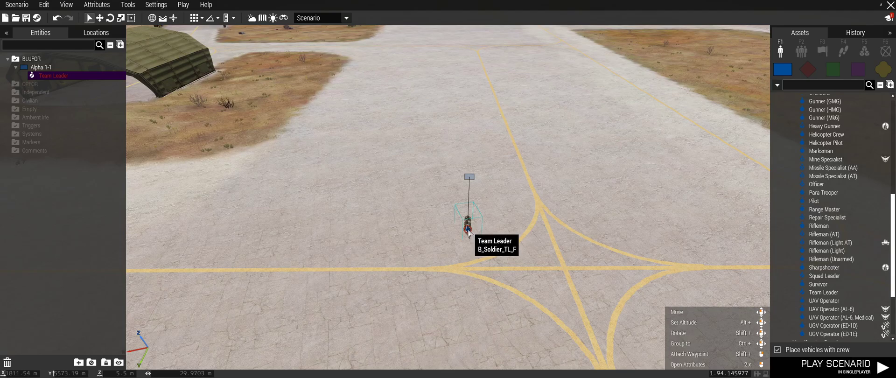
- Rotate the Team Leader to face away from the taxiway crossing and deselect the unit
shift+drag(468, 230, 339, 283)
click(548, 265)
key(s)
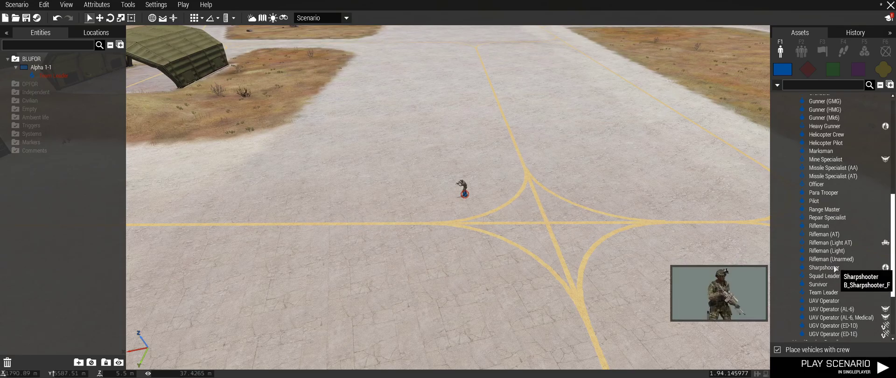
- Place four NATO Survivor units, each in its own group, spread over the taxiway near the Team Leader
click(824, 286)
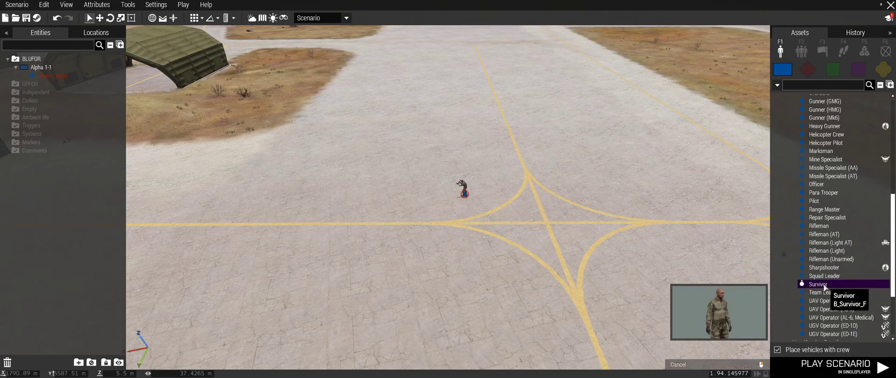
scroll(442, 224, down, 2)
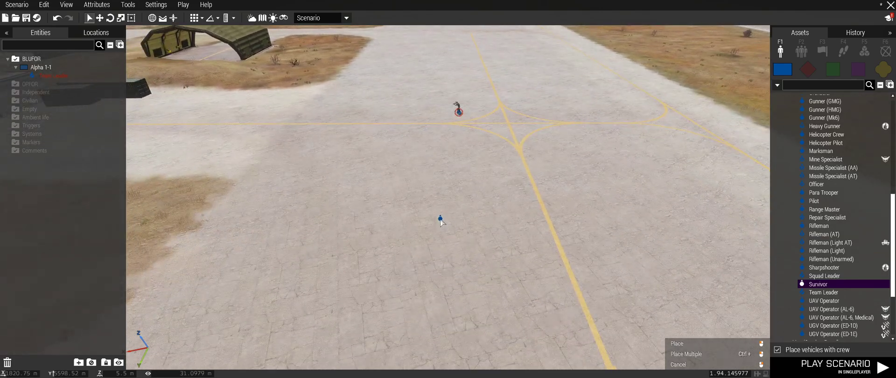
click(441, 212)
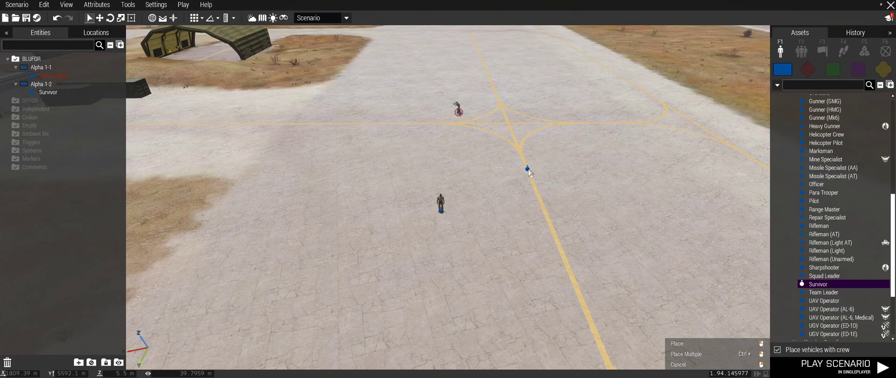
click(530, 168)
click(322, 176)
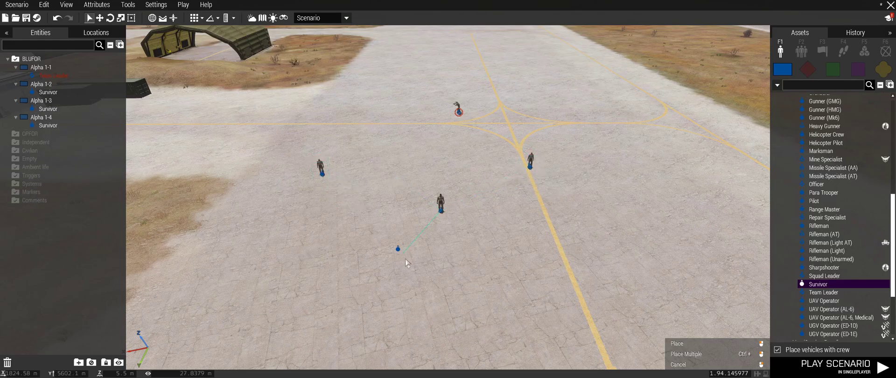
ctrl+click(630, 294)
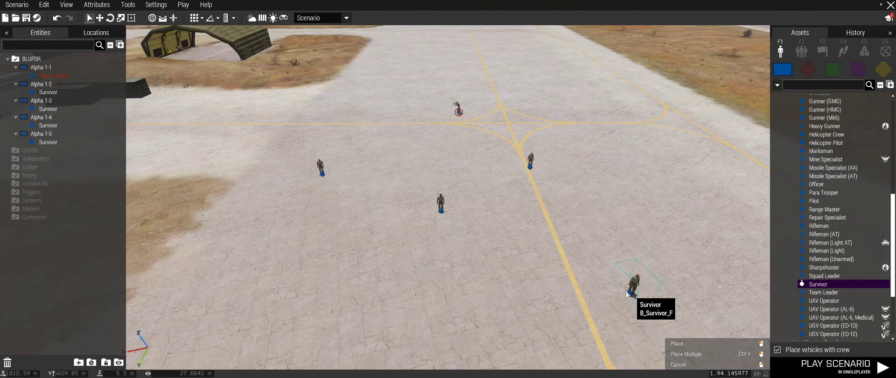
key(s)
right_click(451, 204)
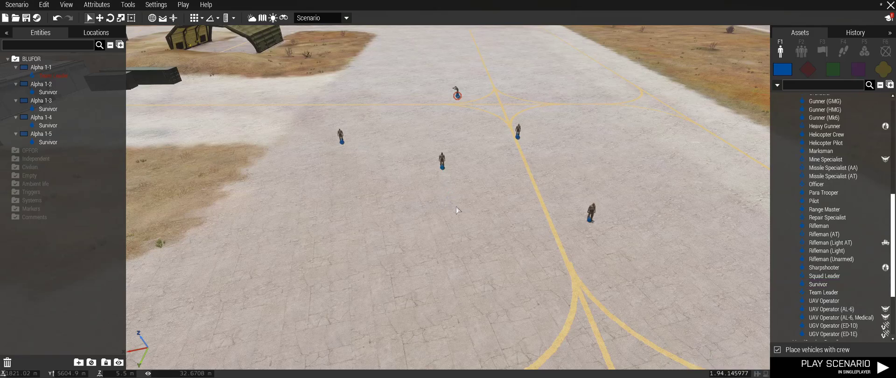
- Delete all the Survivor units and the Team Leader from the taxiway
drag(301, 288, 650, 57)
click(590, 217)
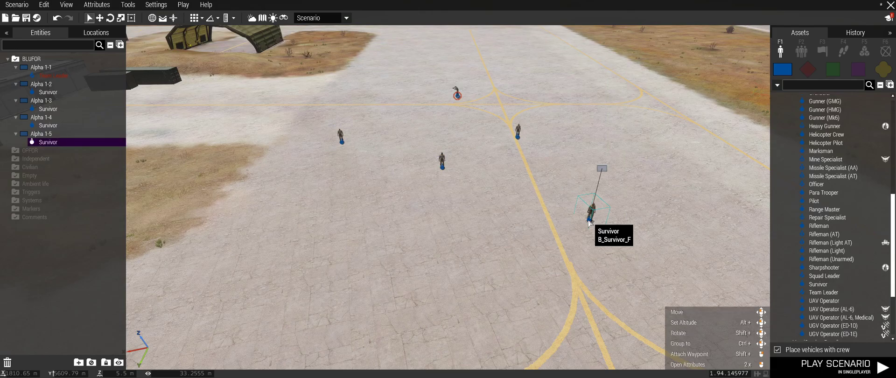
key(Delete)
key(Delete)
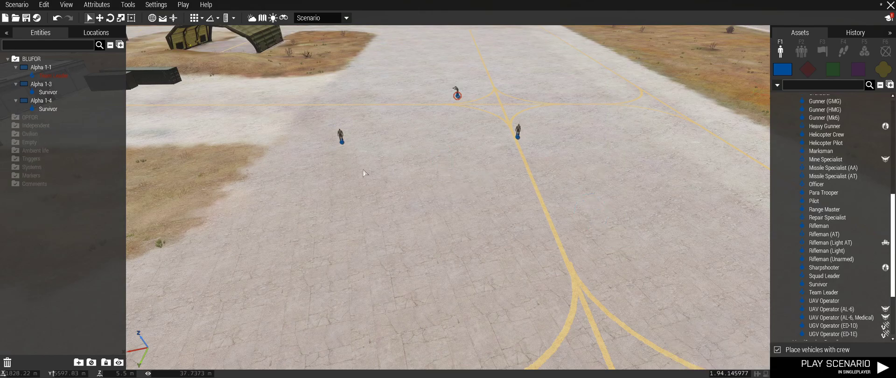
key(Delete)
drag(434, 196, 582, 31)
key(Delete)
- Place a NATO Team Leader on the pavement beside the yellow taxiway crossing
key(w)
key(d)
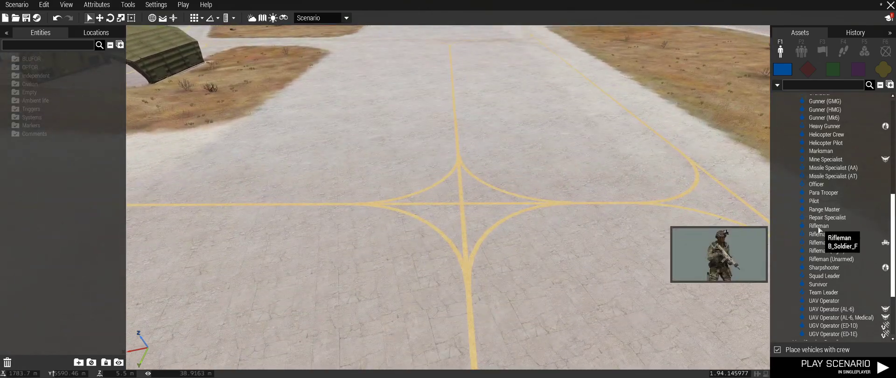
scroll(835, 322, down, 2)
click(823, 276)
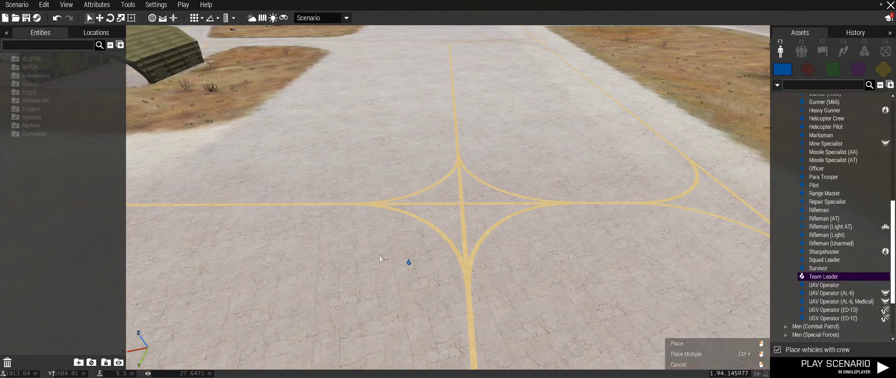
click(420, 243)
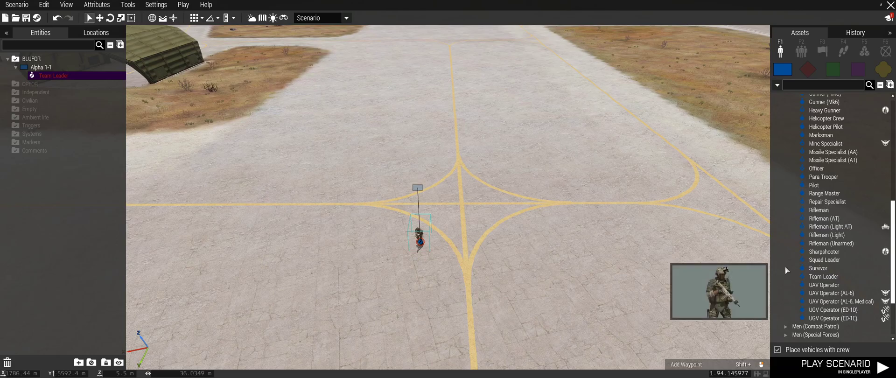
- Add a NATO Rifleman to the Team Leader's group near the taxiway crossing and select the group Alpha 1-1
click(819, 209)
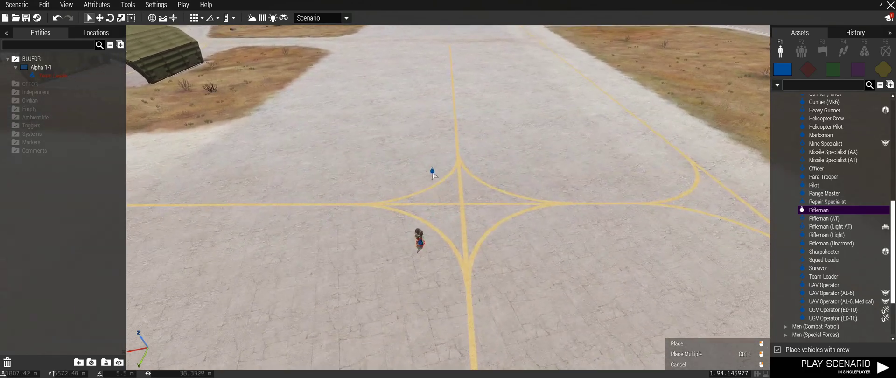
click(380, 217)
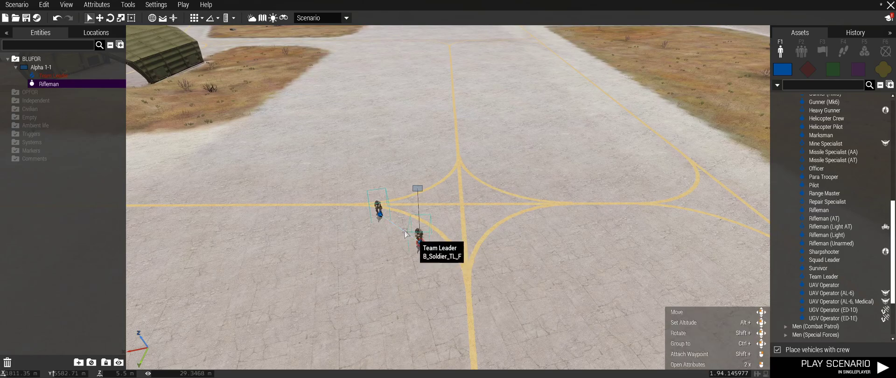
click(47, 69)
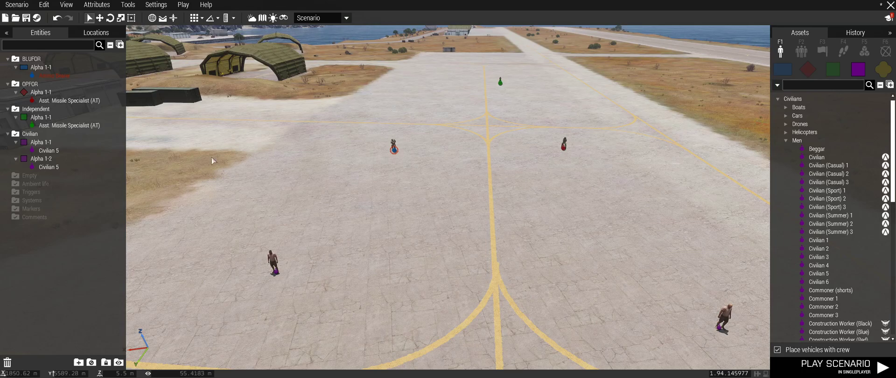
key(s)
right_drag(429, 195, 390, 191)
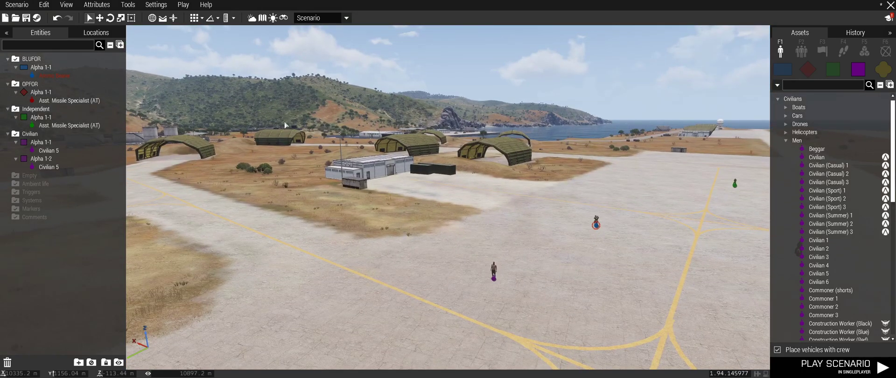
right_drag(500, 281, 486, 269)
key(w)
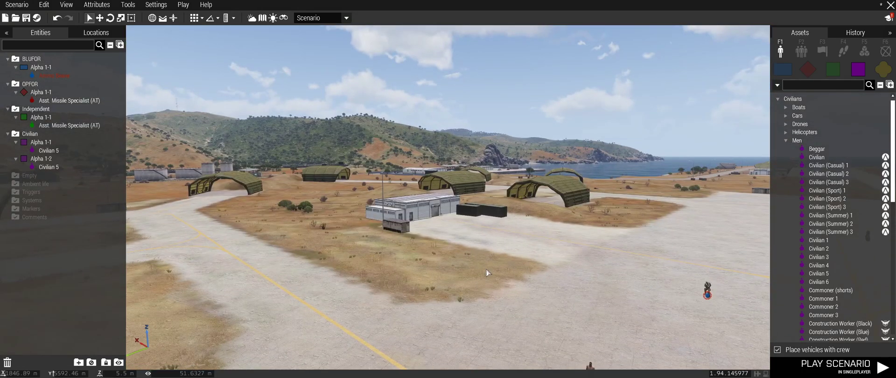
right_drag(421, 259, 459, 278)
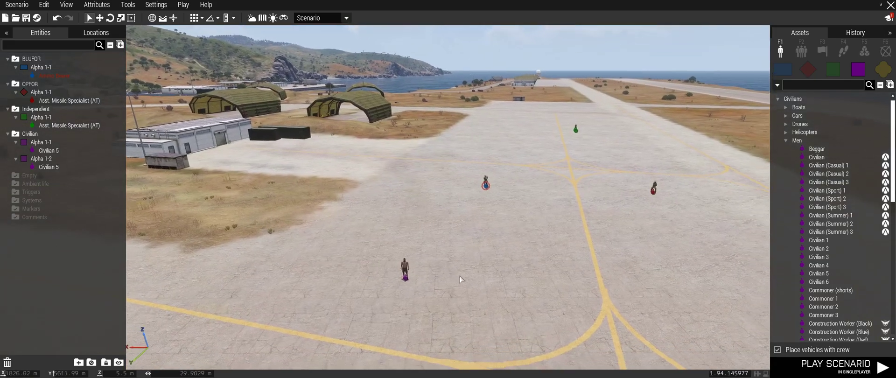
- Locate both Civilian 5 units through the entity list and delete the one in group Alpha 1-2
click(57, 153)
right_click(84, 150)
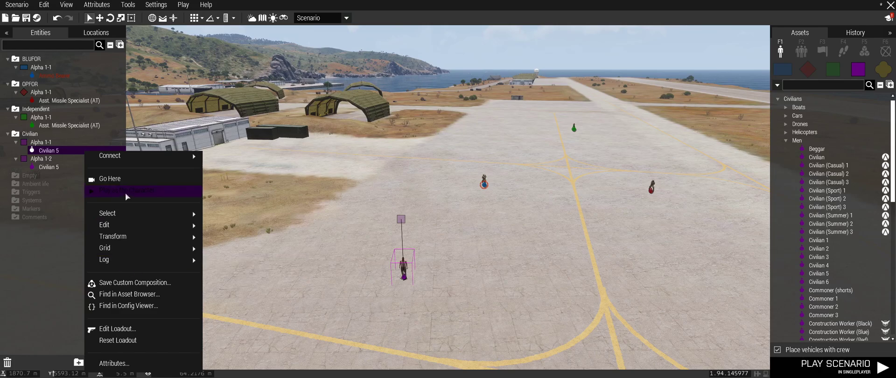
click(541, 346)
key(s)
click(65, 168)
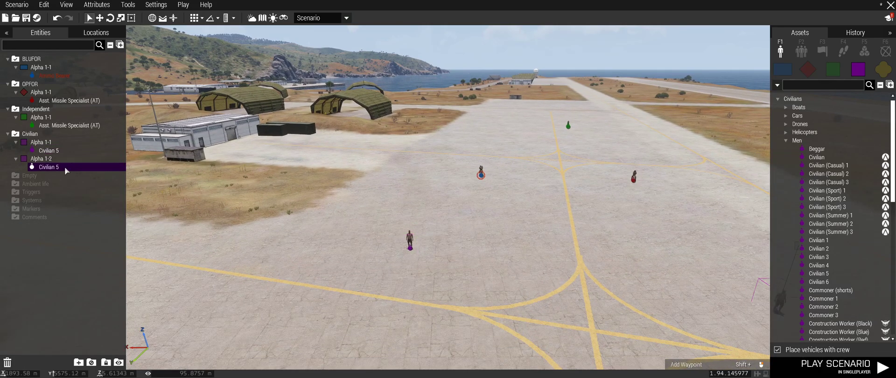
right_drag(253, 257, 282, 253)
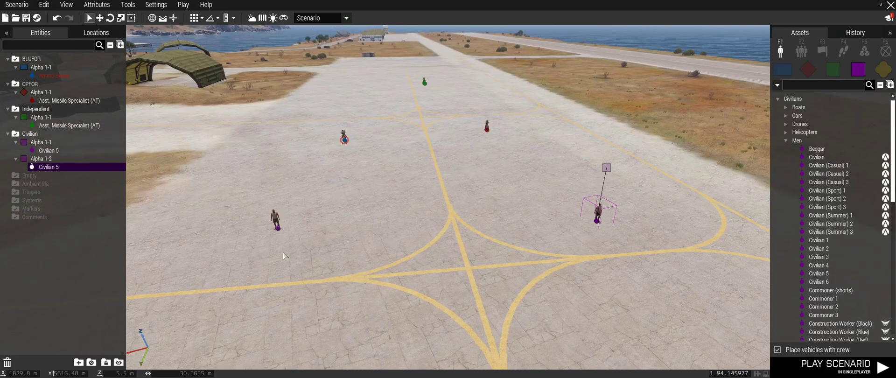
key(Delete)
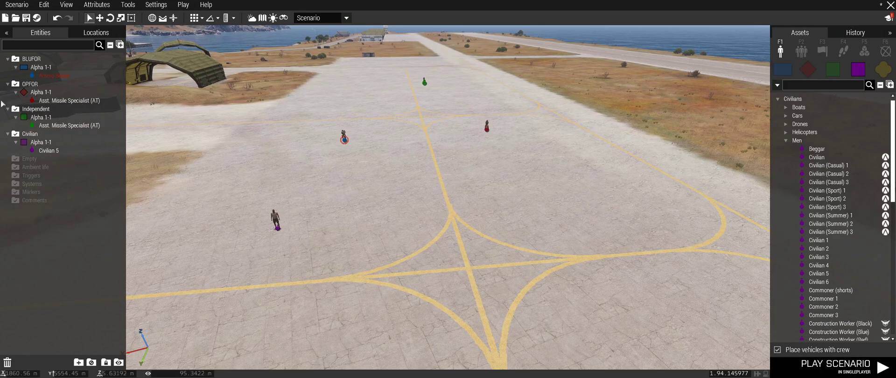
- Place a NATO infantry Rifle Squad composition on the taxiway beyond the yellow crossing and deselect it
right_drag(379, 194, 349, 176)
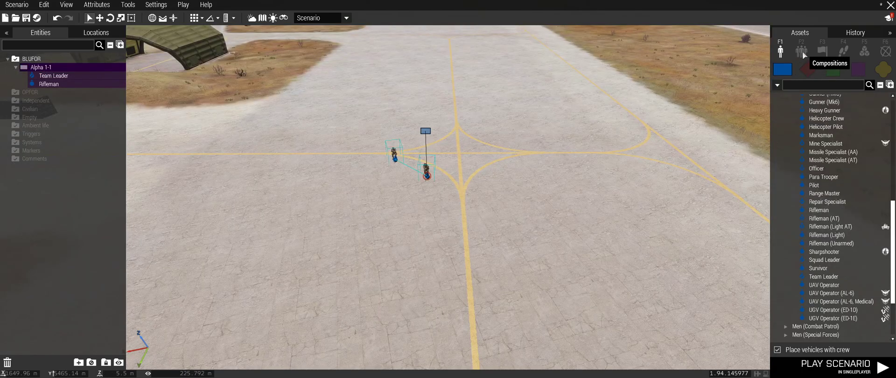
click(801, 51)
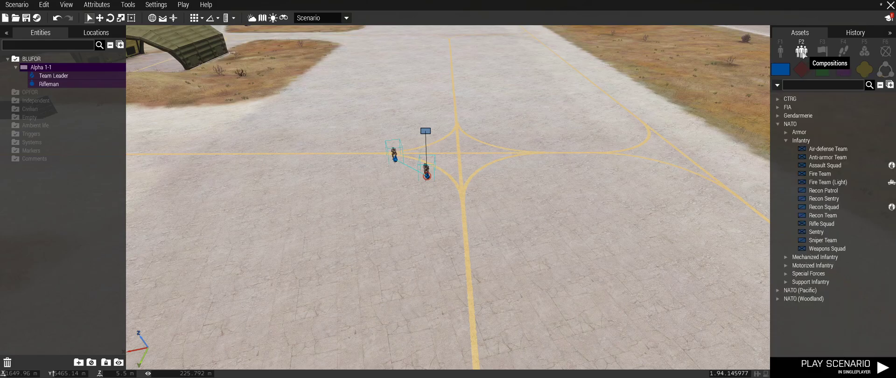
click(830, 224)
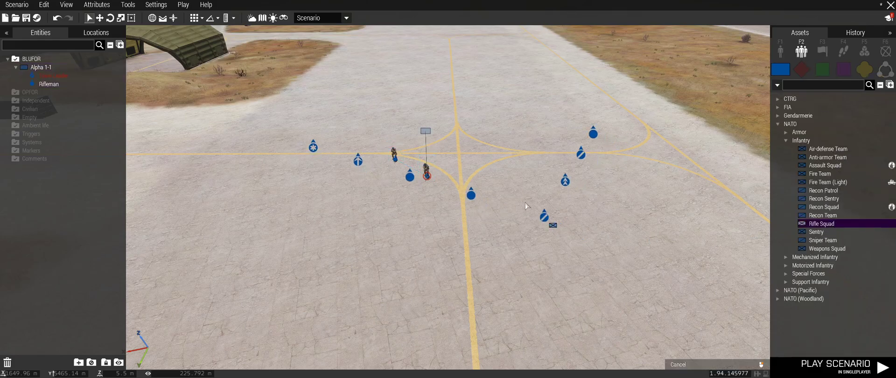
key(w)
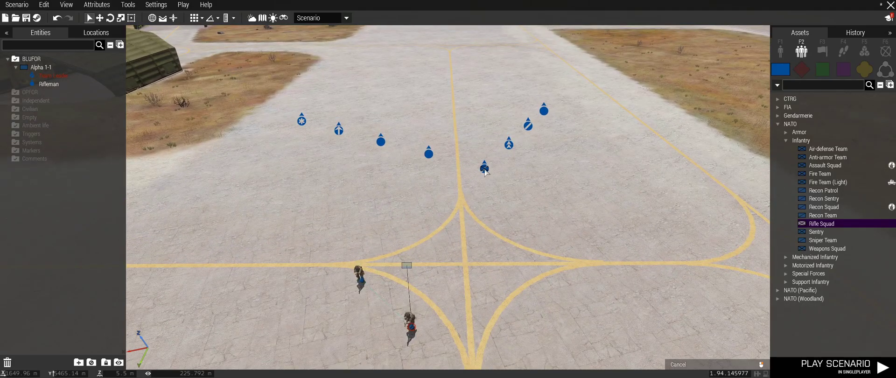
click(487, 164)
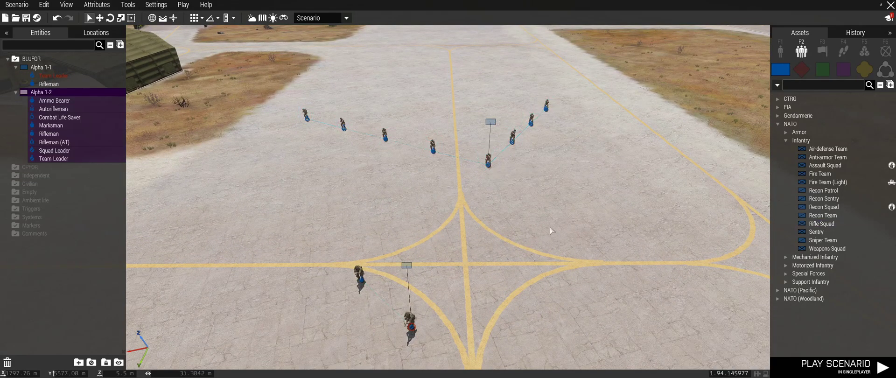
click(450, 185)
- Place a NATO infantry Weapons Squad composition on the taxiway near the Team Leader and Rifleman
key(w)
scroll(319, 146, down, 3)
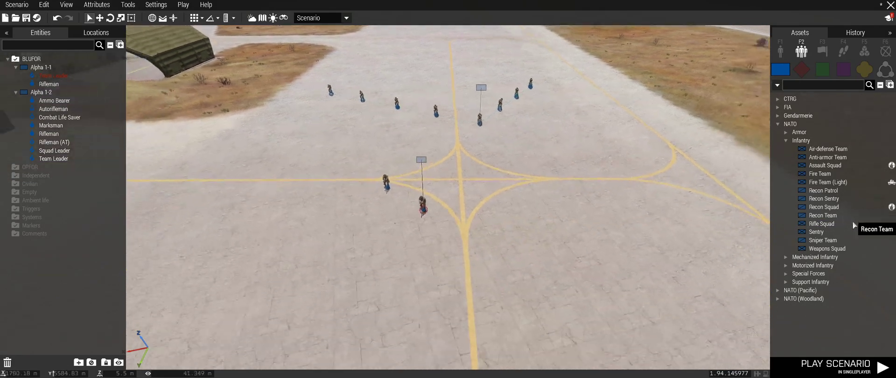
click(827, 248)
click(665, 205)
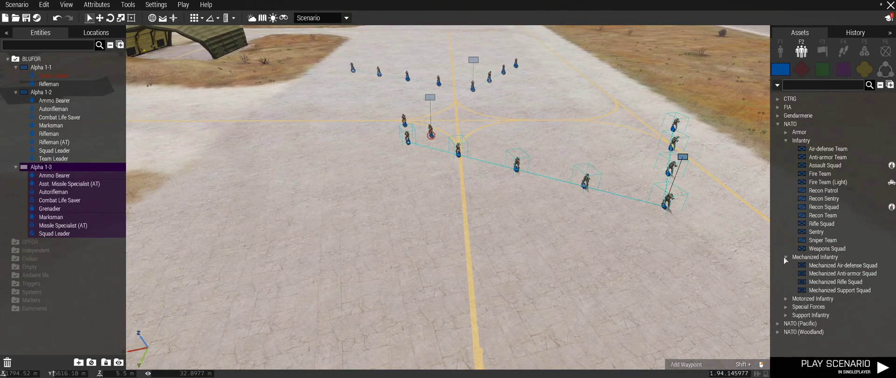
- Place a NATO Mechanized Anti-armor Squad composition on the taxiway behind the infantry squads
click(785, 258)
key(s)
click(830, 274)
key(s)
click(364, 235)
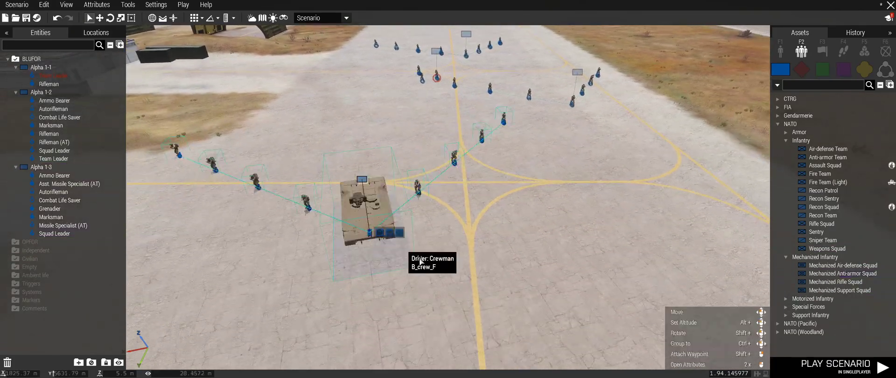
- Select all the placed squads, units and the vehicle on the taxiway and delete them
key(s)
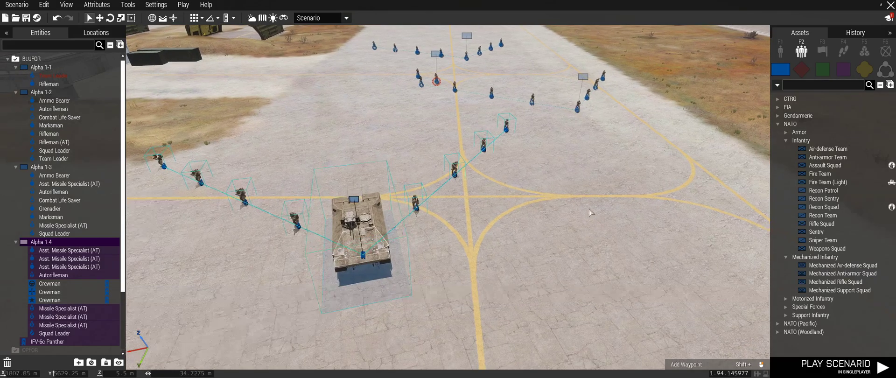
key(a)
drag(243, 227, 641, 23)
key(Delete)
- Look through the custom compositions and return to the BLUFOR assets
mouse_move(581, 164)
right_down()
mouse_move(575, 144)
mouse_move(570, 153)
right_up()
key(w)
key(w)
key(w)
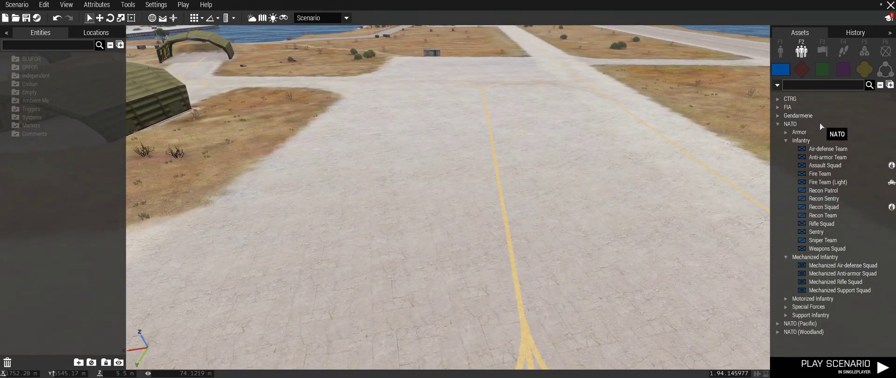
click(883, 70)
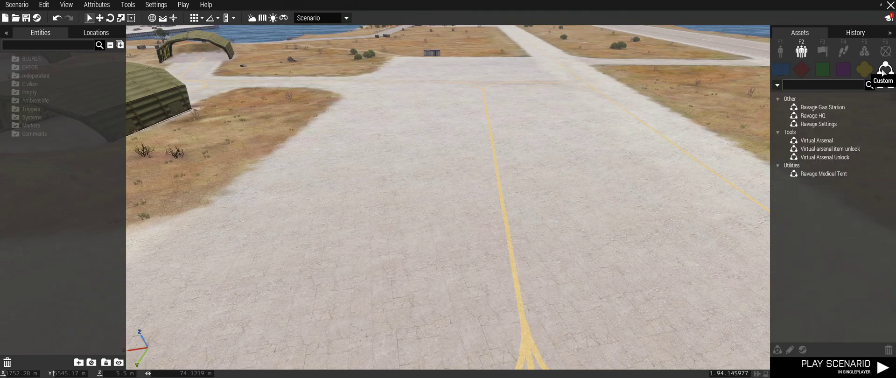
click(781, 72)
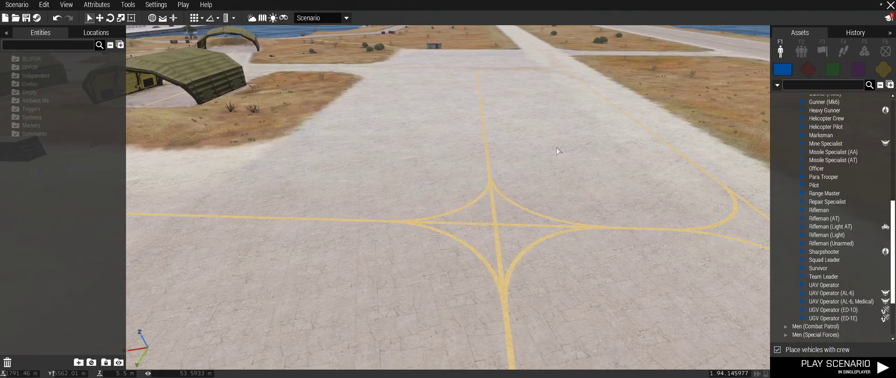
- Place a BLUFOR NATO Team Leader on the open taxiway beside the yellow centre line
key(w)
key(d)
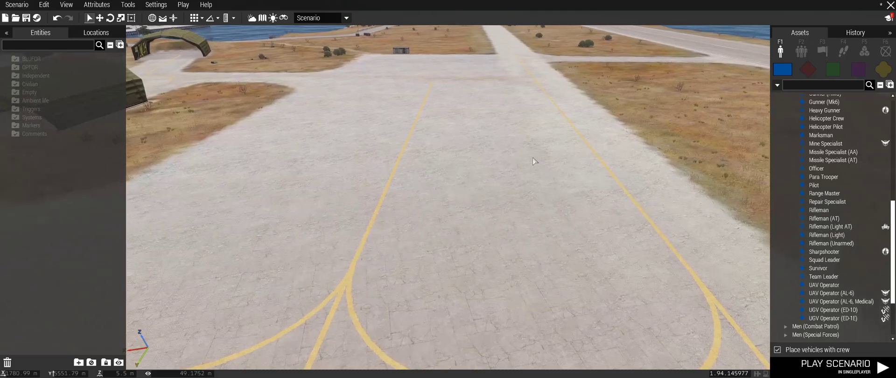
key(a)
key(w)
right_drag(542, 159, 531, 165)
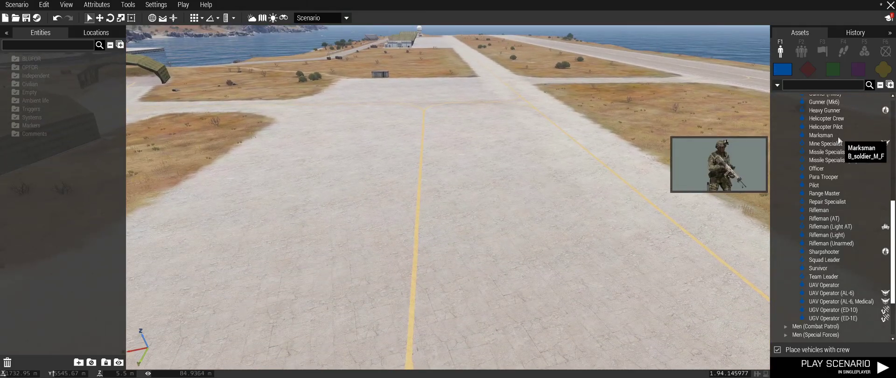
key(d)
right_drag(513, 231, 551, 213)
scroll(821, 224, down, 5)
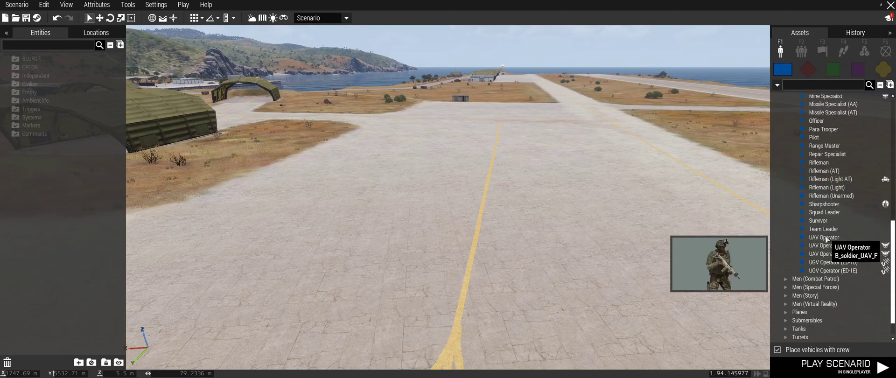
drag(822, 204, 380, 205)
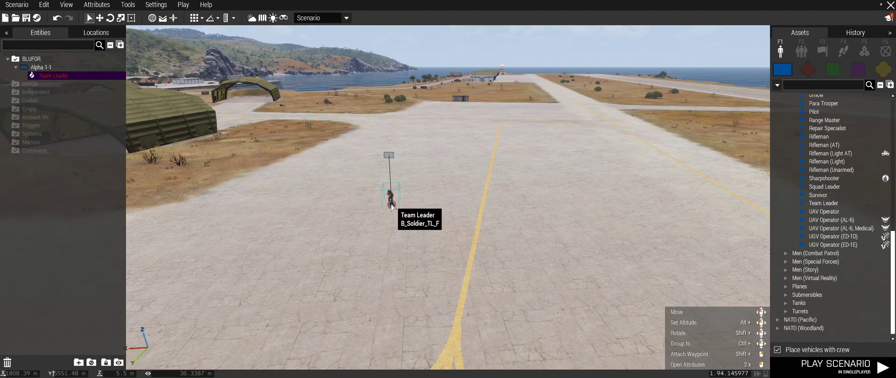
- Choose to play the scenario as the Team Leader character
scroll(426, 274, down, 2)
right_drag(511, 297, 517, 303)
key(w)
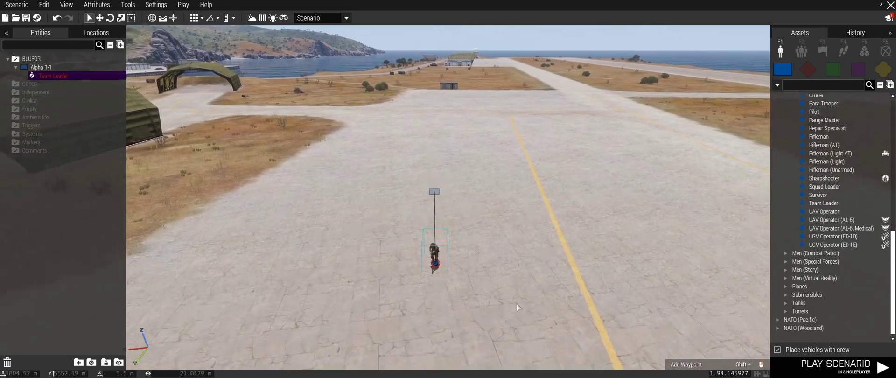
right_click(438, 252)
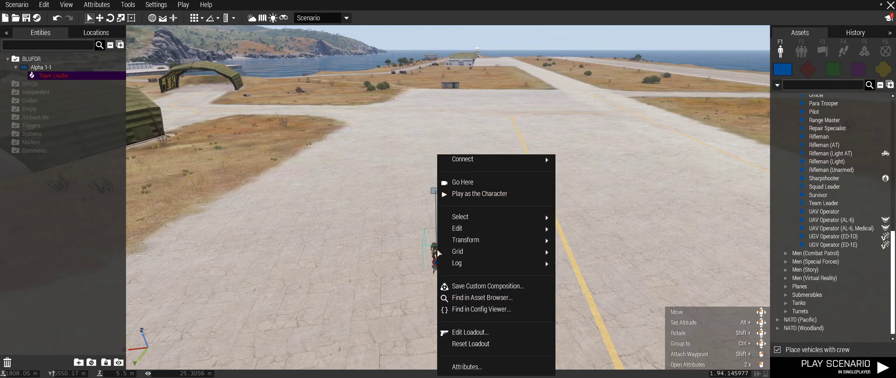
click(481, 195)
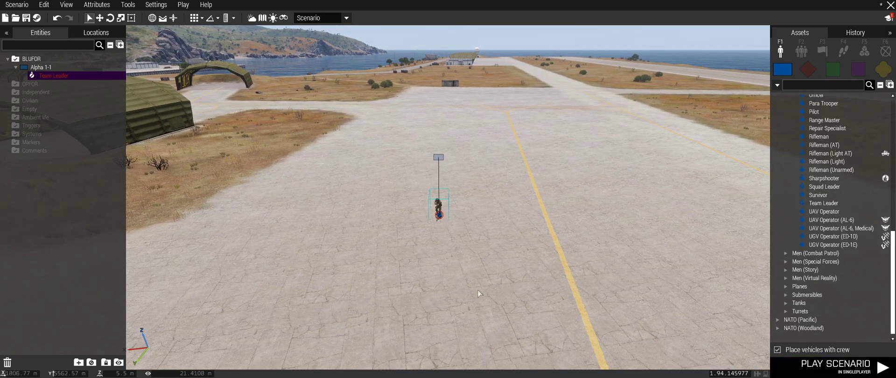
key(w)
key(d)
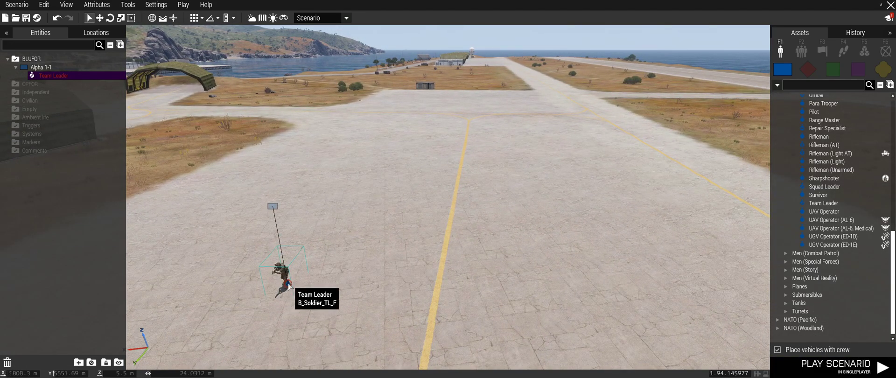
- Examine the placed Team Leader on the taxiway from close up and from farther back
key(a)
key(w)
scroll(396, 187, up, 3)
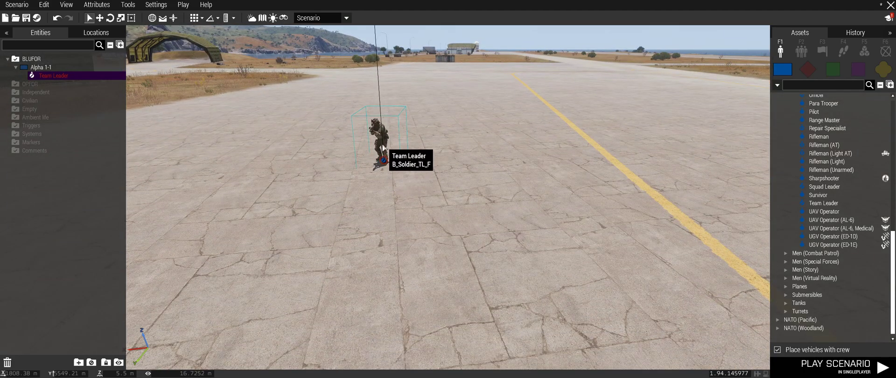
key(a)
key(w)
key(d)
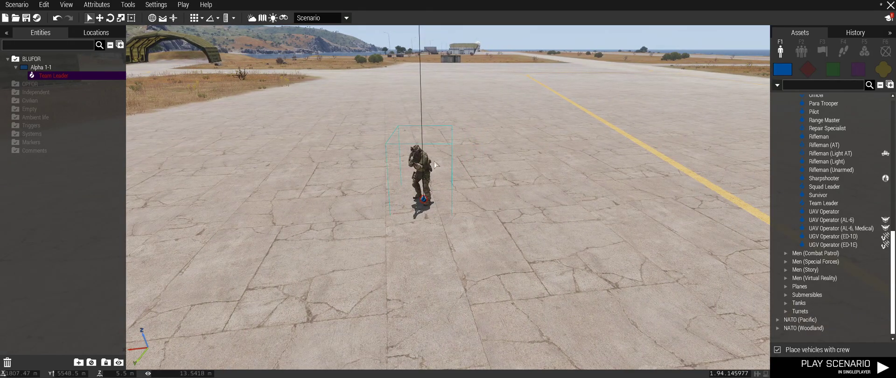
key(s)
key(q)
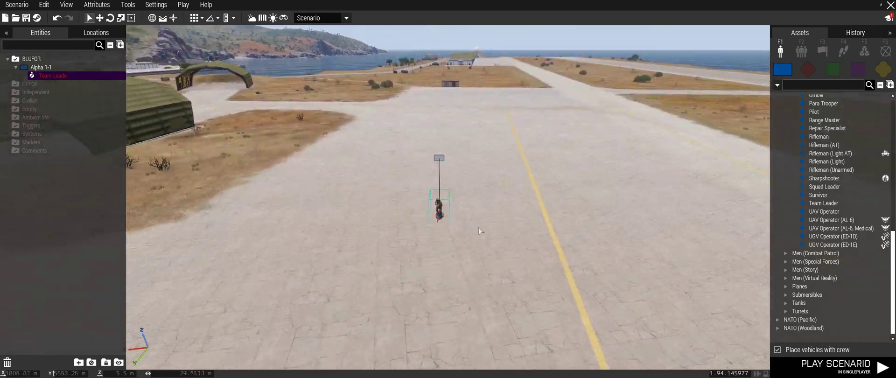
- Play the scenario in singleplayer as the Team Leader, firing the MX 3GL rifle and throwing an RGN grenade
click(855, 373)
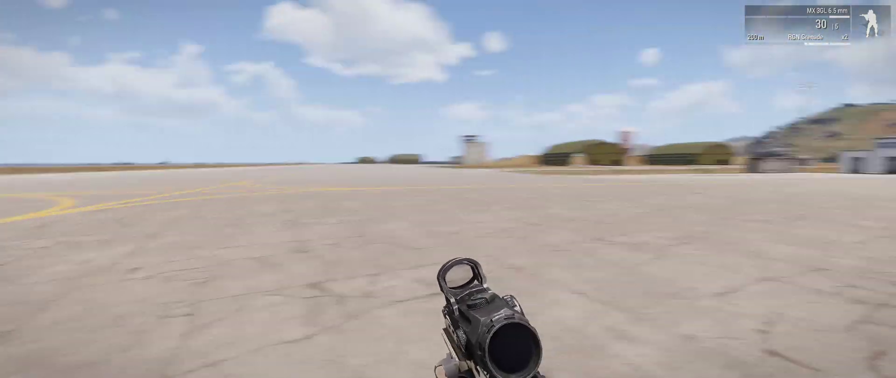
click(448, 189)
click(447, 189)
click(448, 189)
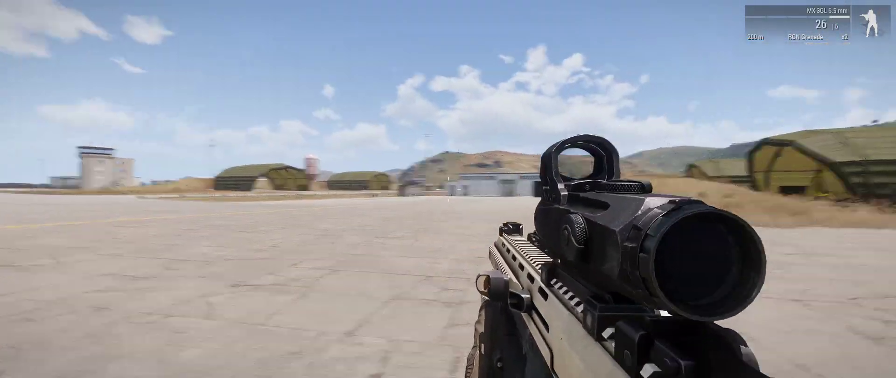
click(448, 189)
key(g)
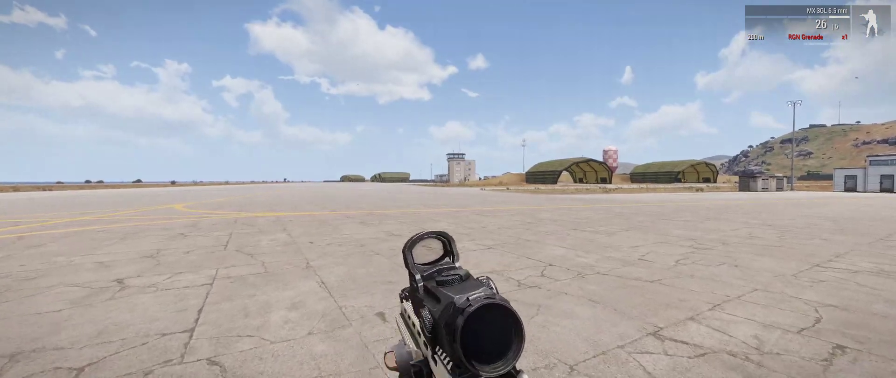
key(Escape)
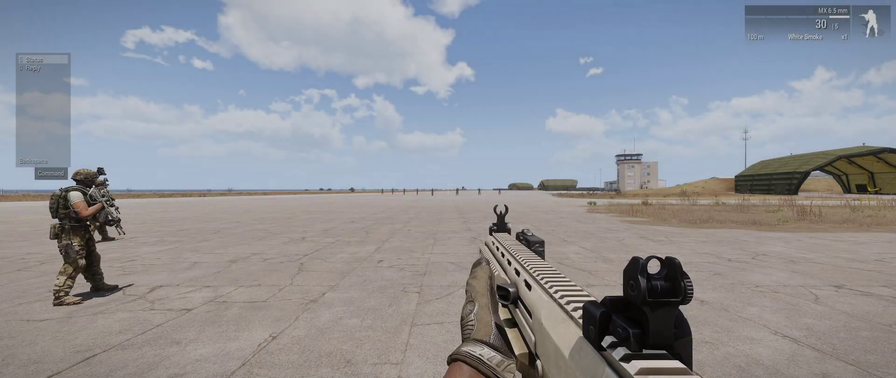
- Advance beside the squad in the playtest and fire the MX rifle towards the enemy line on the tarmac
right_click(448, 189)
right_click(448, 189)
key(w)
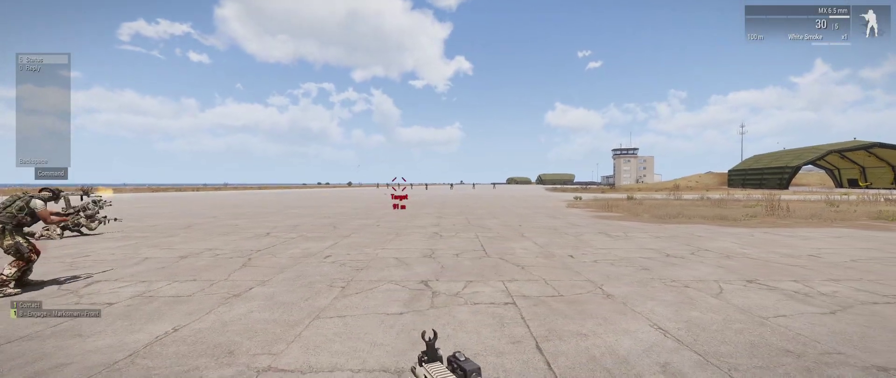
click(448, 189)
click(448, 189)
click(448, 189)
click(448, 189)
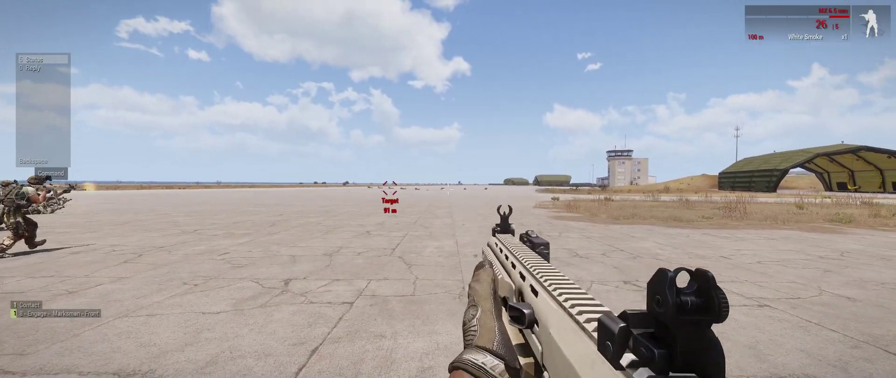
click(448, 189)
- Aim through the MX rifle's iron sights and shoot at the marked enemy target
right_click(448, 189)
right_click(448, 188)
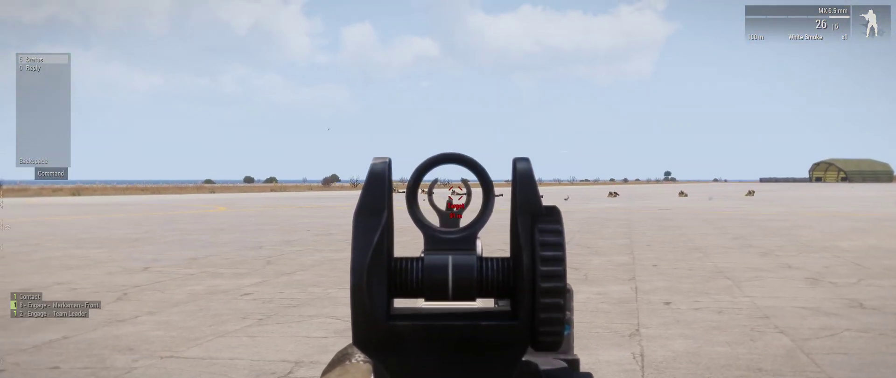
click(448, 189)
click(448, 189)
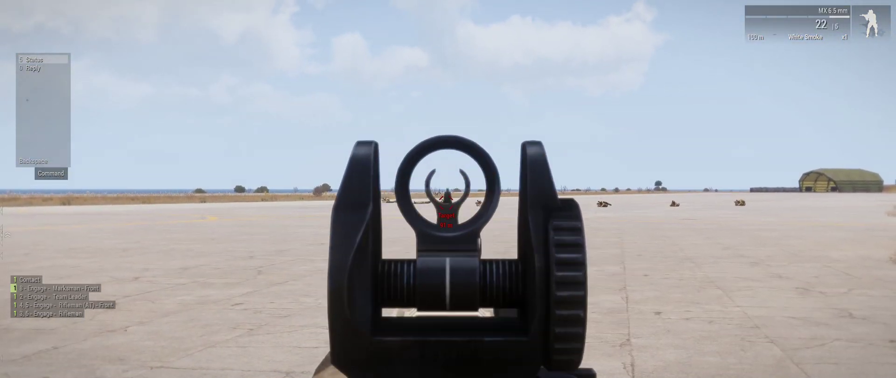